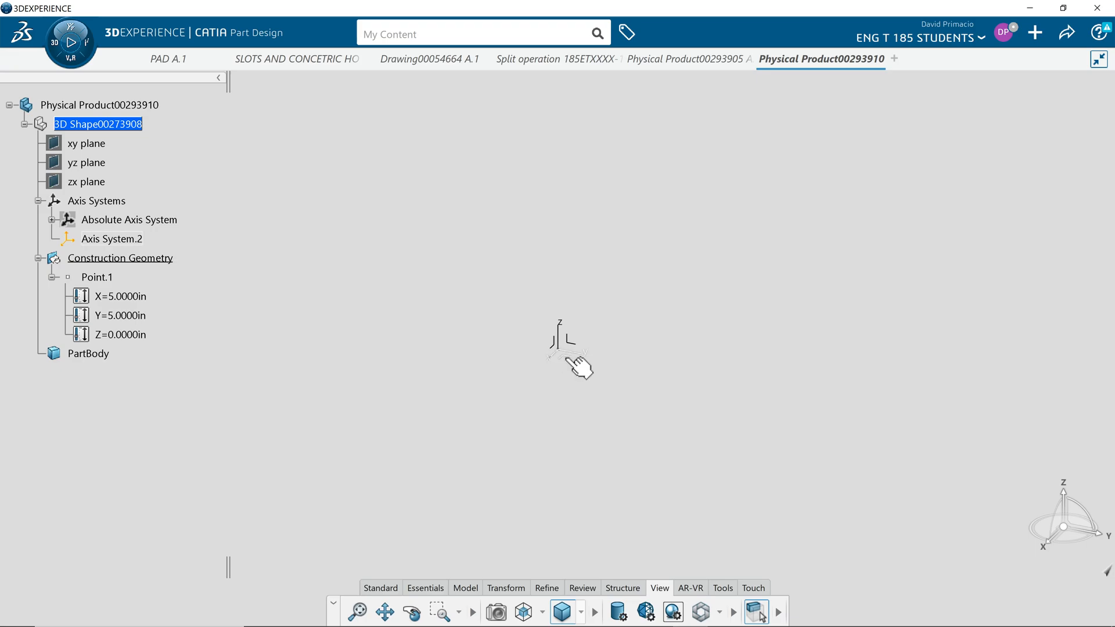
- Create a sketch on the XY plane of Axis System.2 and view it square-on with the H axis pointing right
click(568, 358)
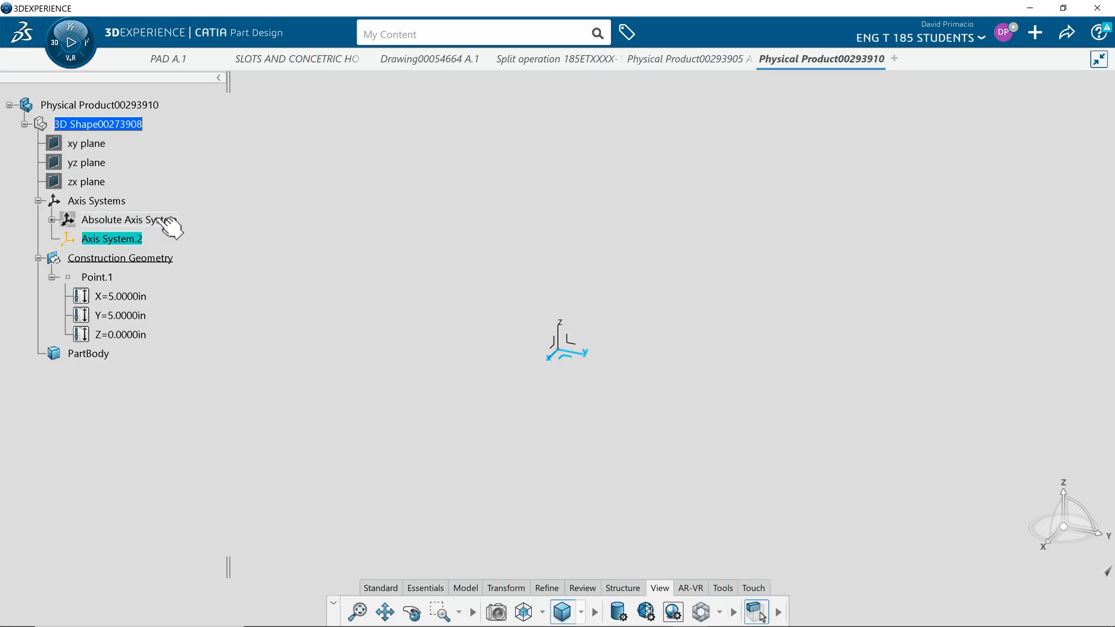
click(567, 357)
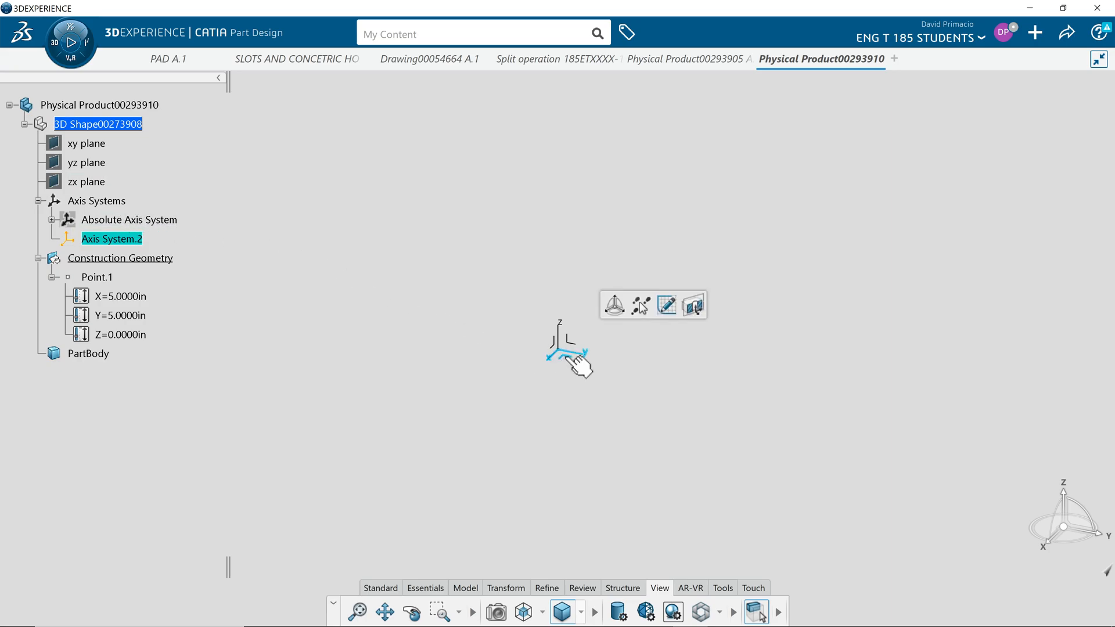
click(667, 305)
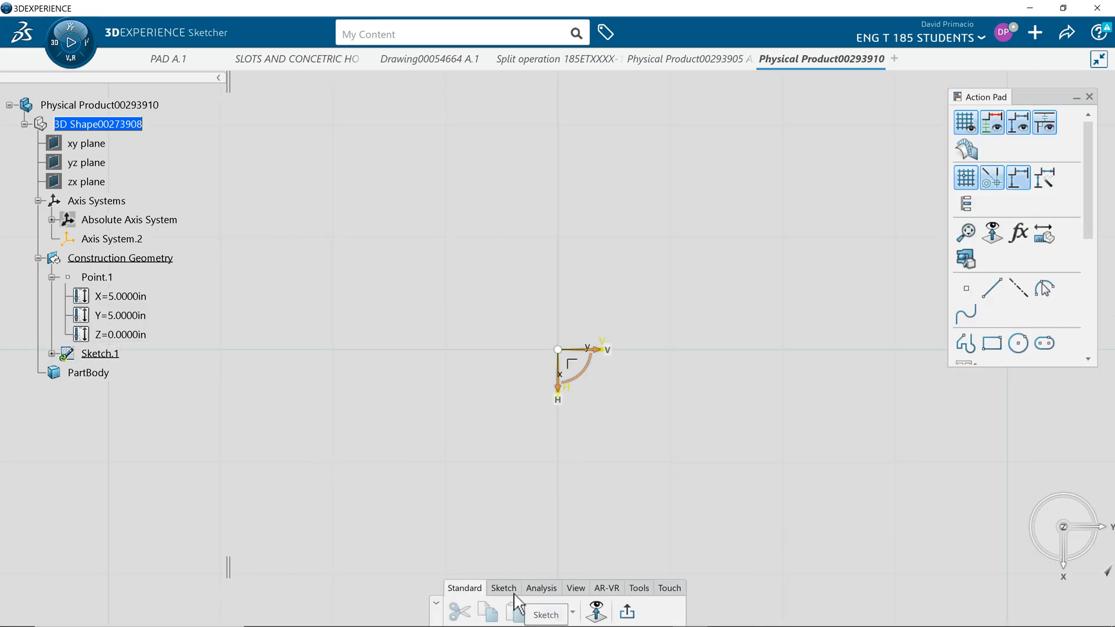
click(596, 614)
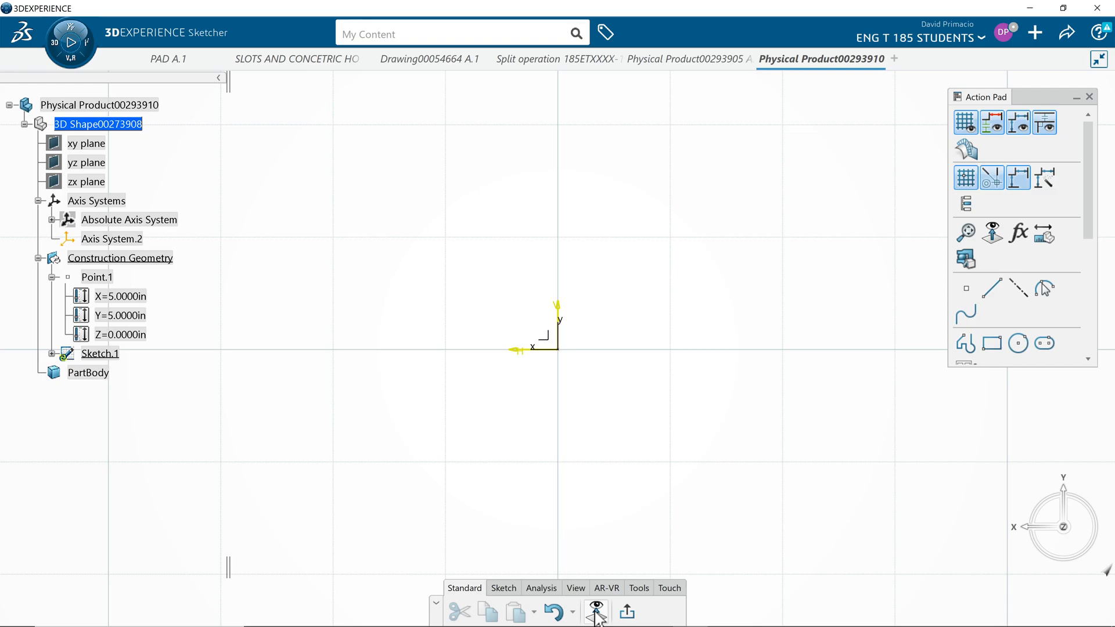
click(597, 614)
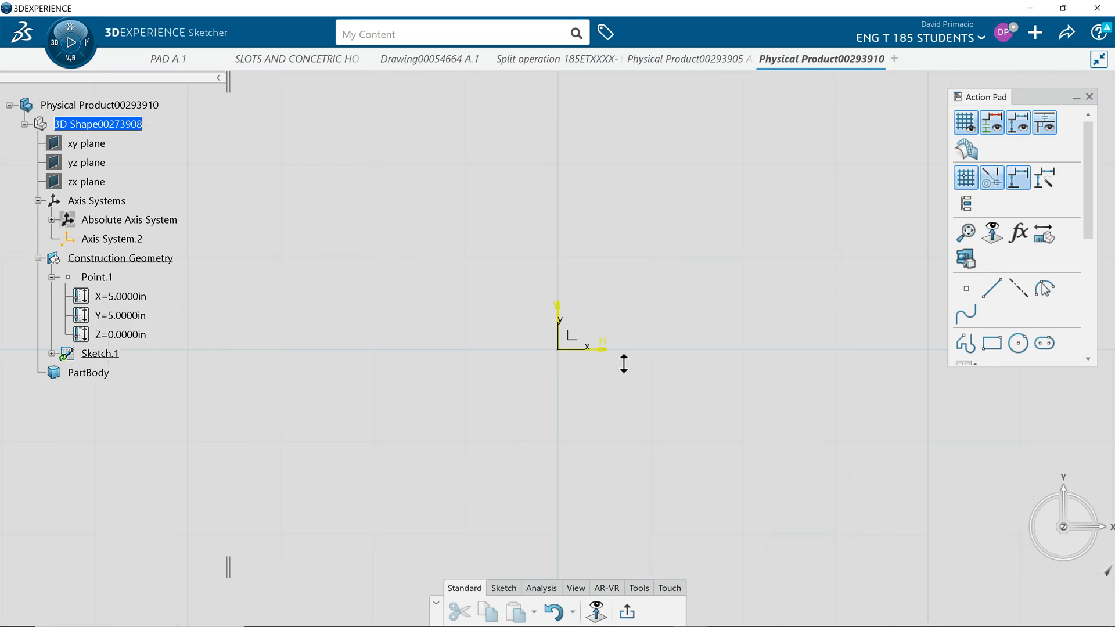
- Sketch a rectangle 10 in wide and 2 in high with its lower-left corner at H 1 in, V 1 in
middle_drag(618, 306, 510, 386)
mouse_move(589, 329)
middle_down()
mouse_move(587, 316)
mouse_move(494, 388)
mouse_move(548, 368)
mouse_move(549, 347)
middle_up()
mouse_move(545, 387)
middle_down()
mouse_move(512, 316)
mouse_move(520, 297)
mouse_move(500, 297)
mouse_move(597, 339)
mouse_move(603, 331)
mouse_move(573, 339)
mouse_move(567, 288)
middle_up()
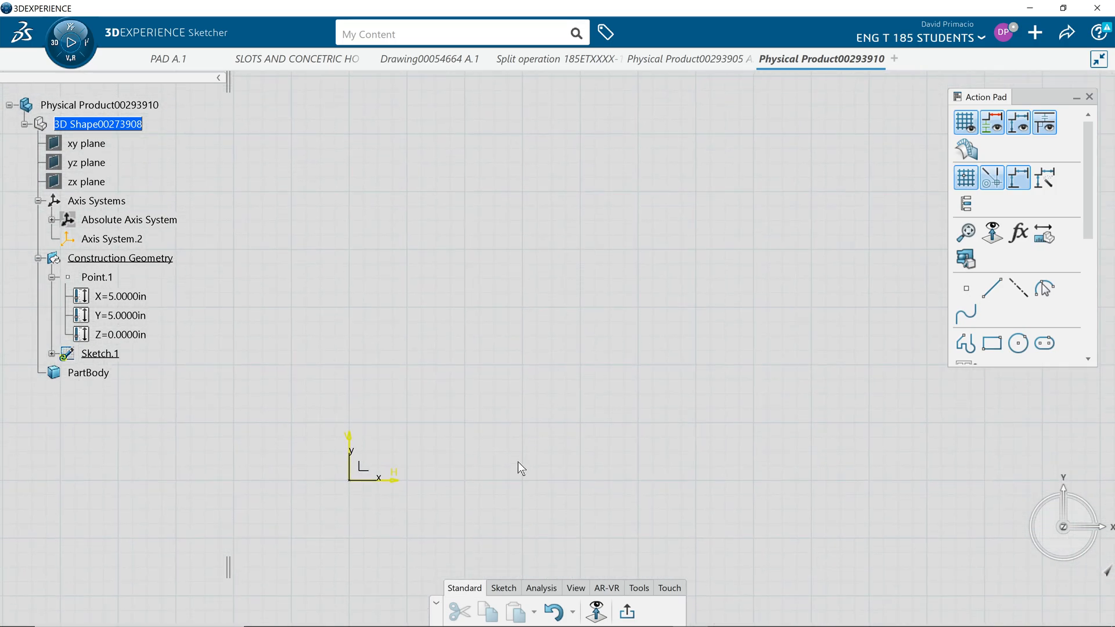
click(504, 588)
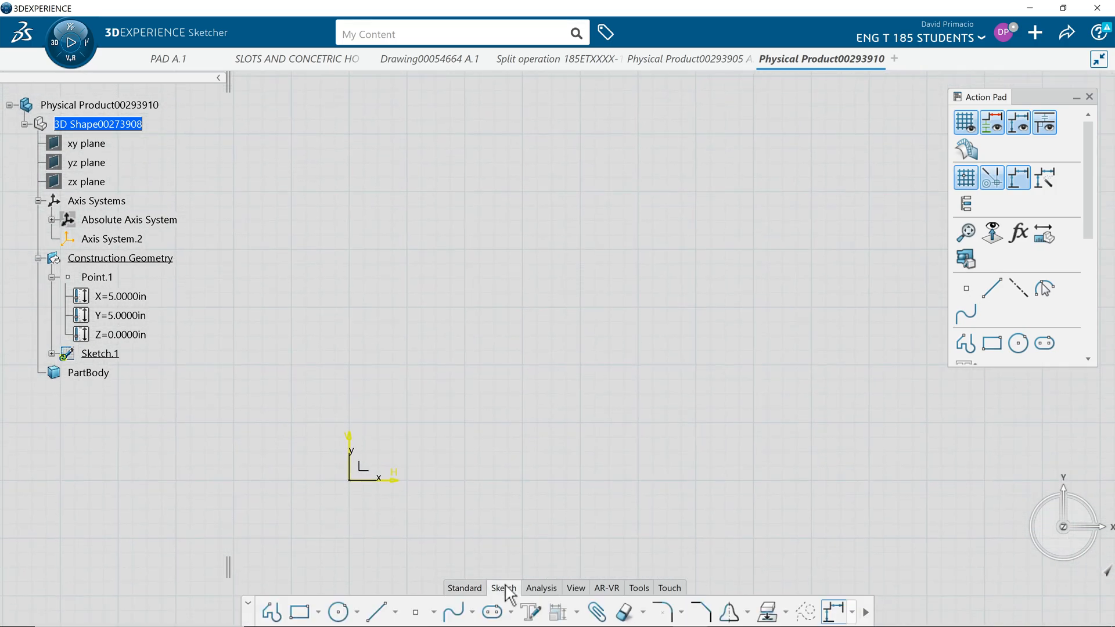
click(302, 614)
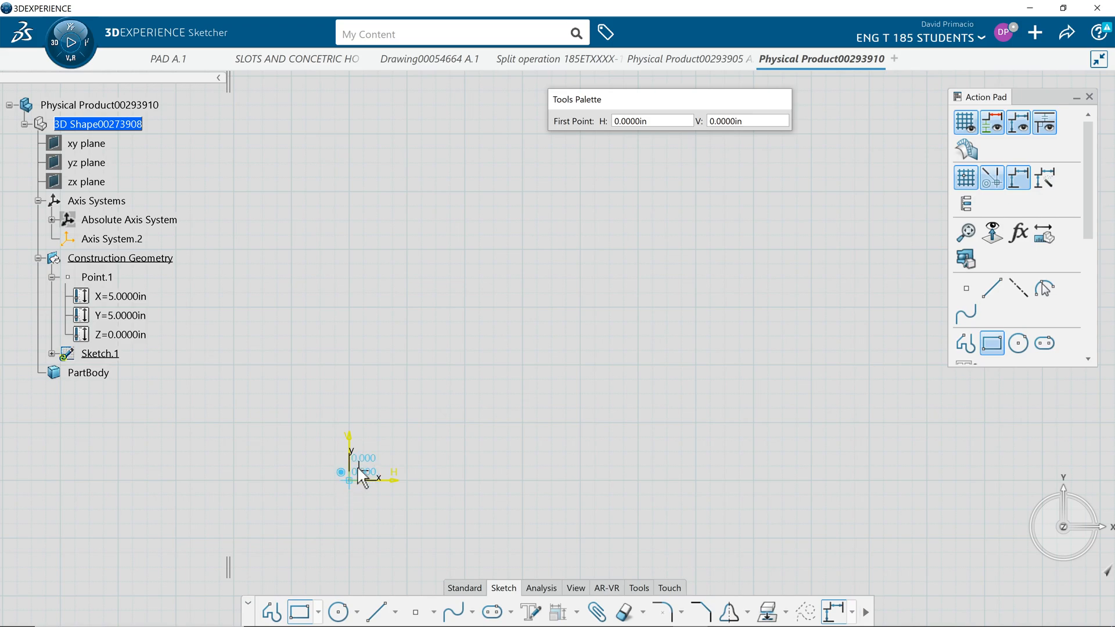
click(407, 423)
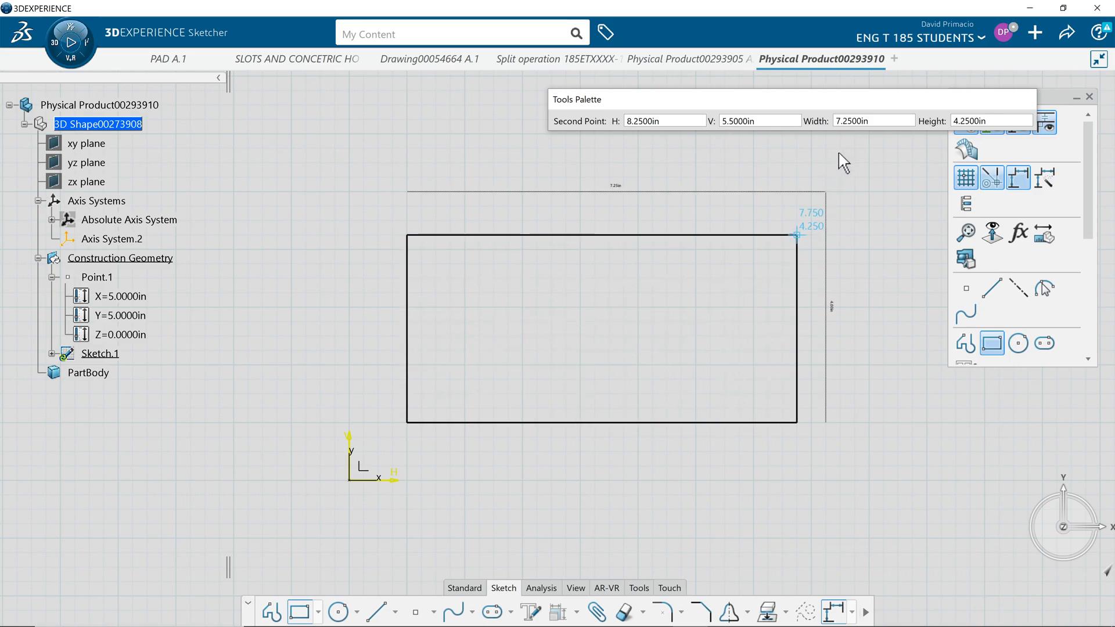
drag(852, 102, 620, 132)
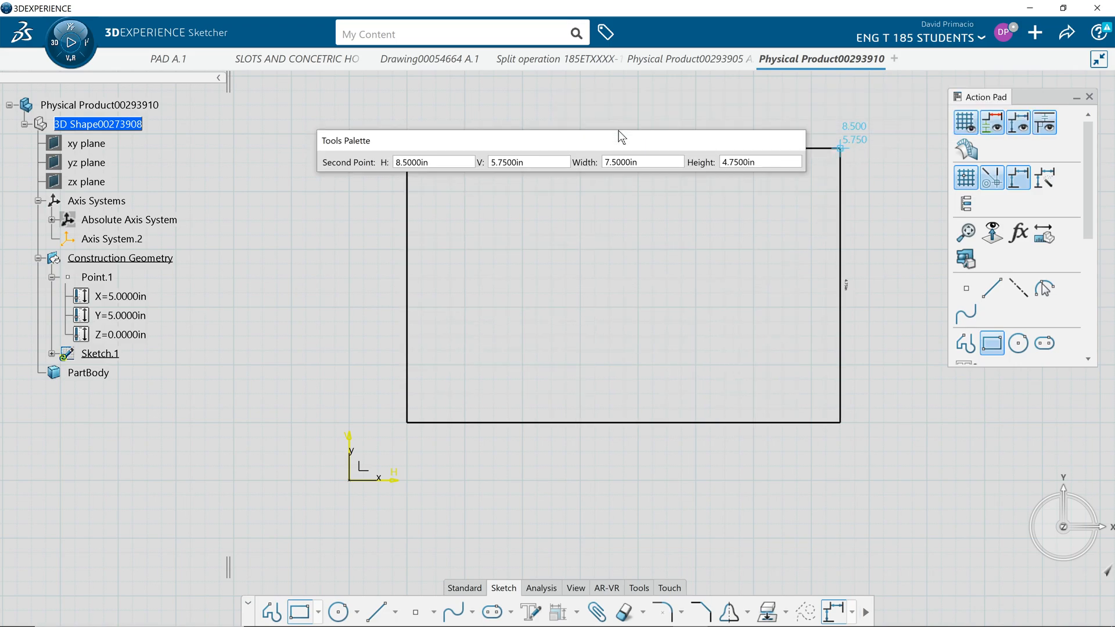
double_click(633, 162)
text(10)
key(Tab)
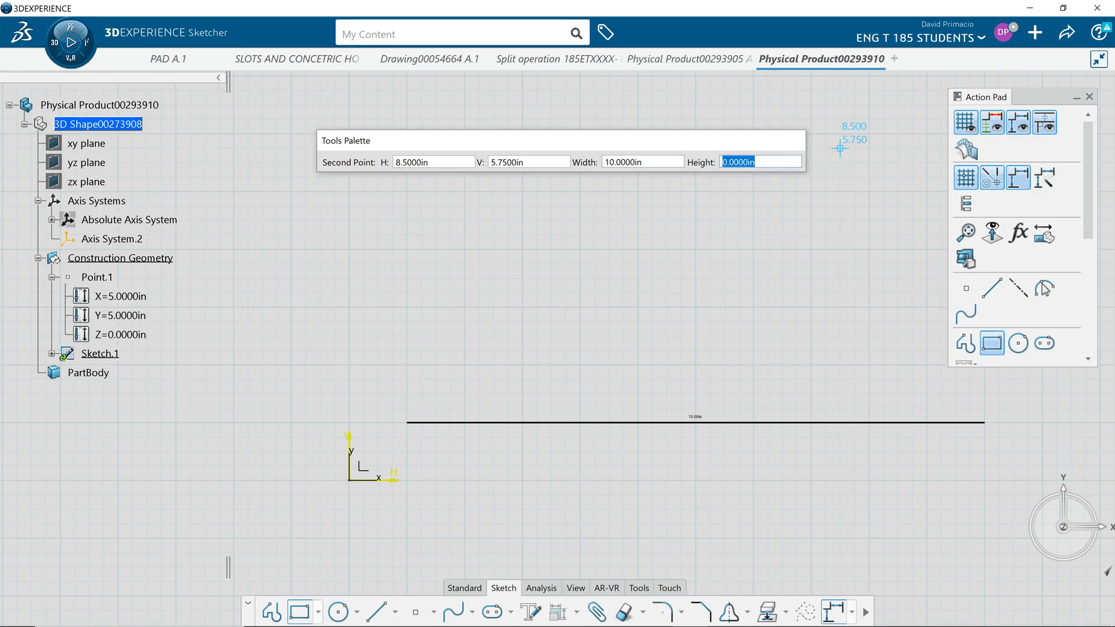
text(2)
key(Return)
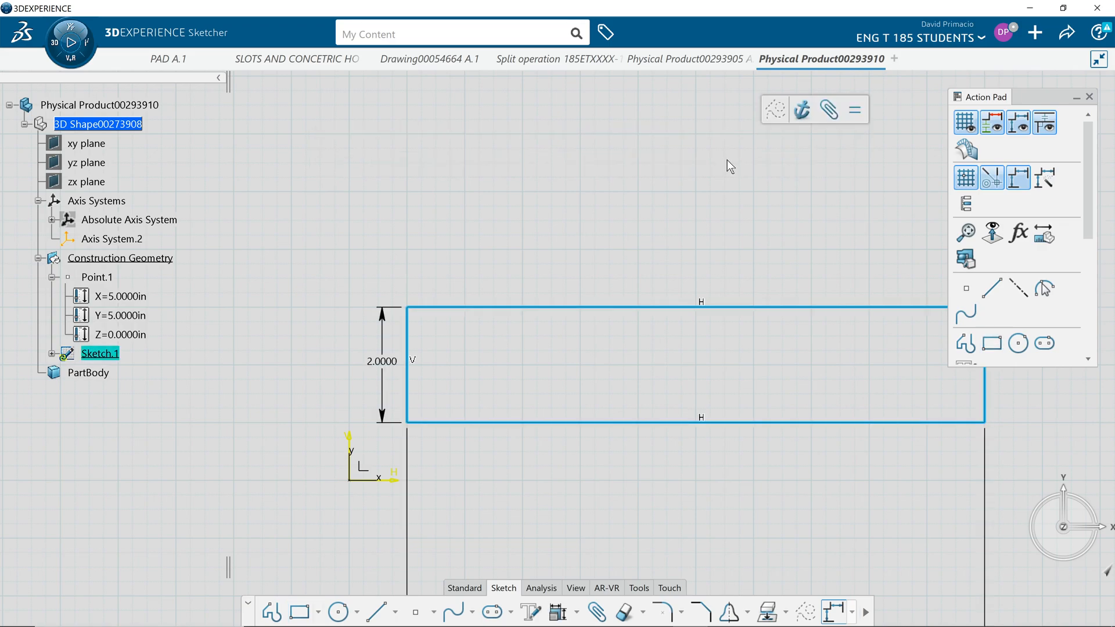
- Move the rectangle's 10 in width dimension up so that it sits just below the bottom edge
middle_drag(565, 436, 502, 382)
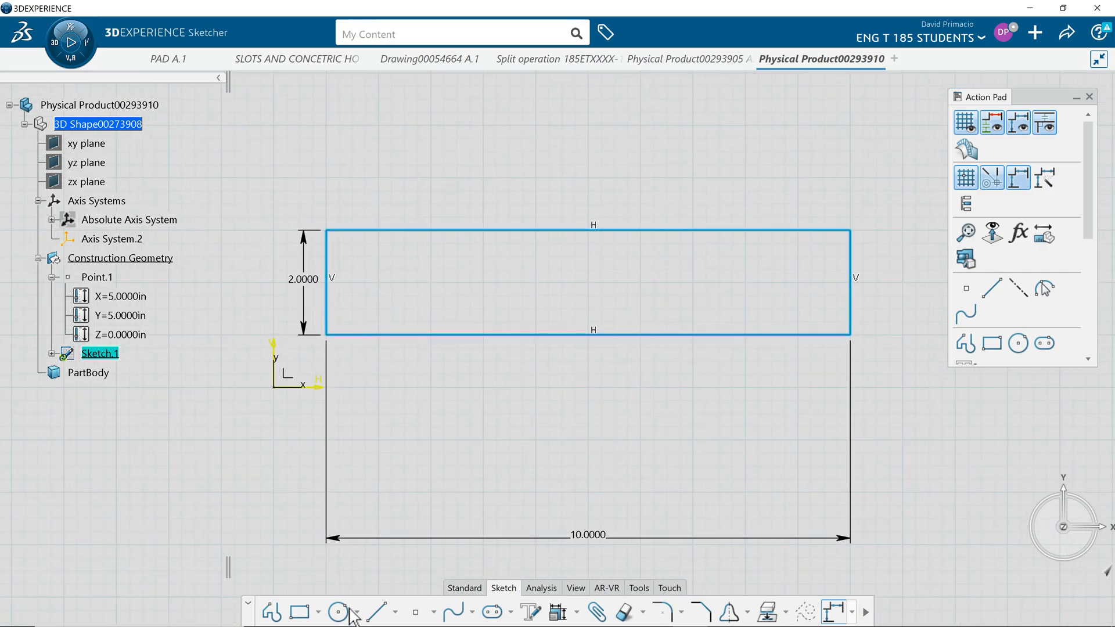
drag(418, 549, 438, 375)
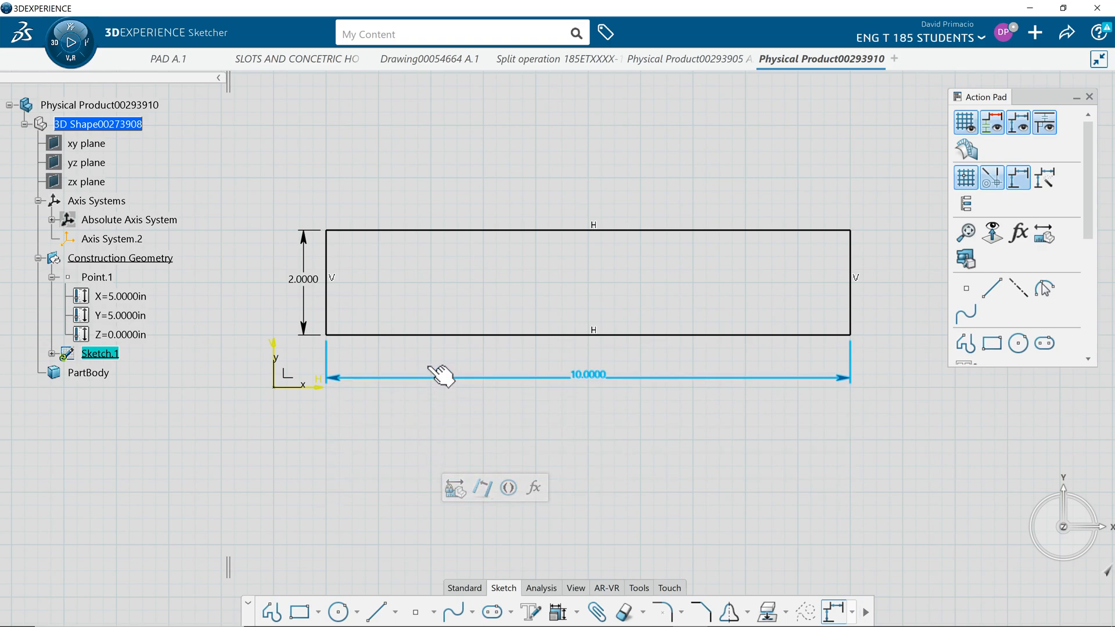
click(428, 401)
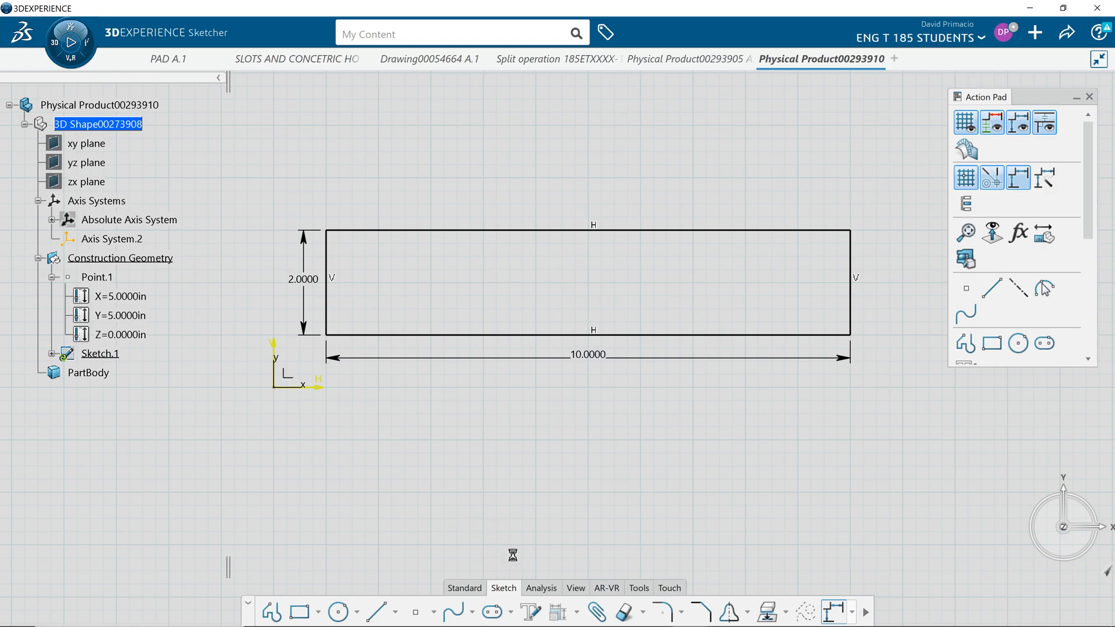
- Check the rectangle profile's closure with Sketch Analysis, then check the sketch's solving status
click(537, 588)
click(489, 612)
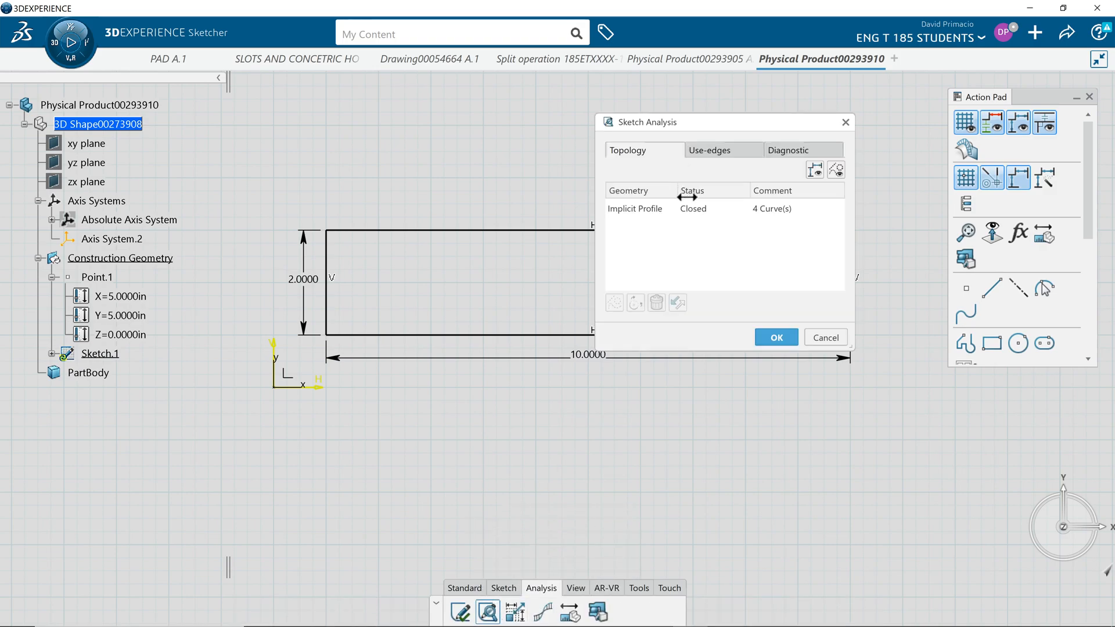
click(681, 209)
mouse_move(668, 124)
mouse_down()
mouse_move(811, 256)
mouse_move(846, 112)
mouse_move(826, 77)
mouse_up()
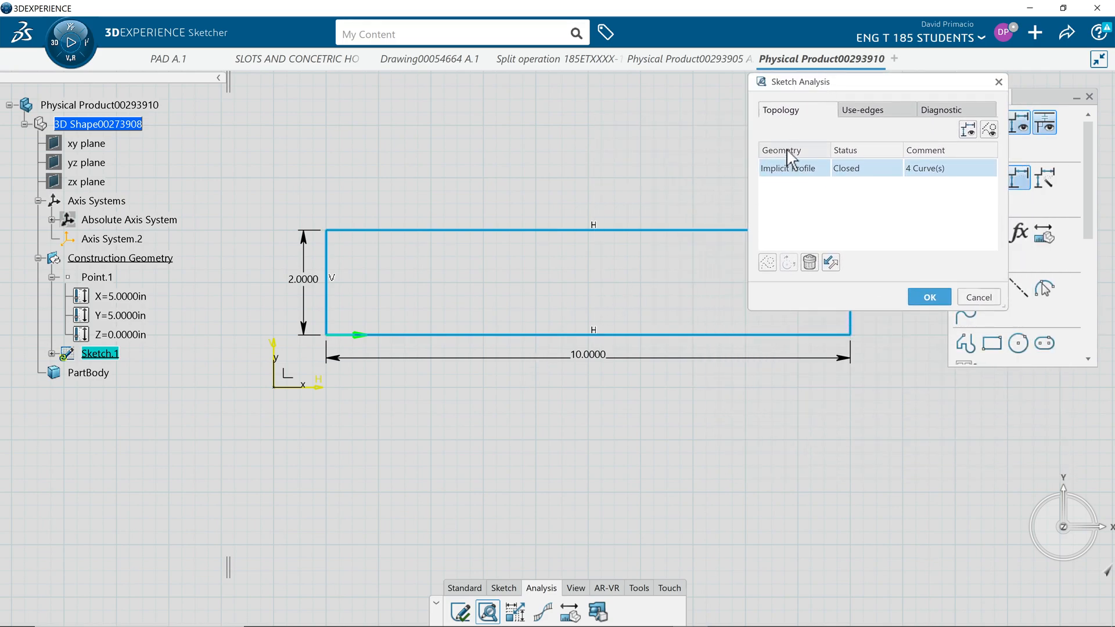
click(464, 615)
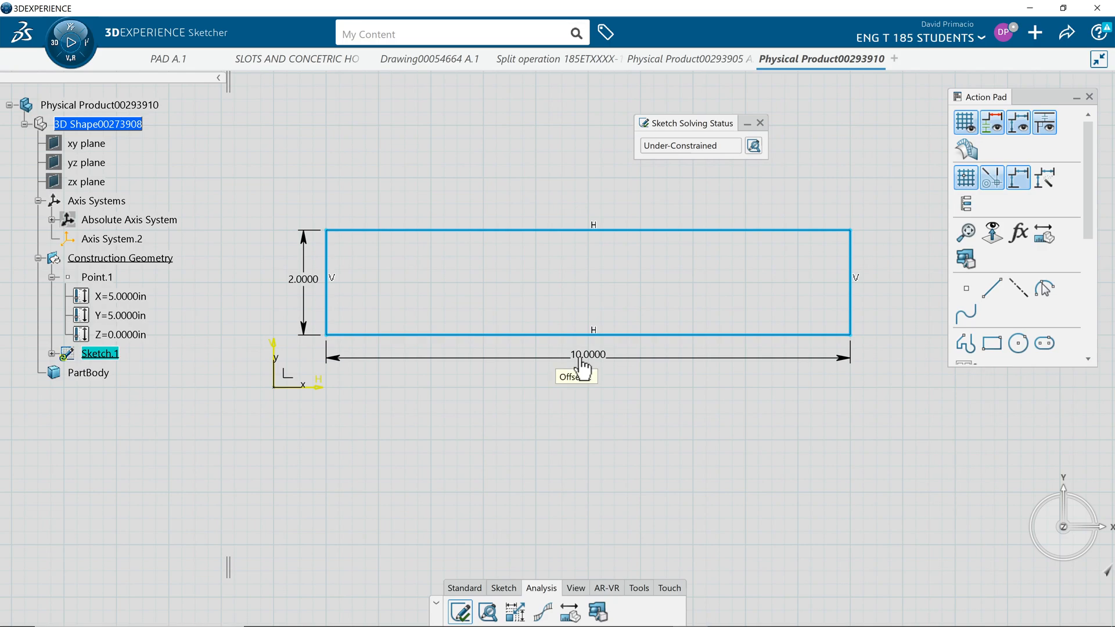
click(760, 123)
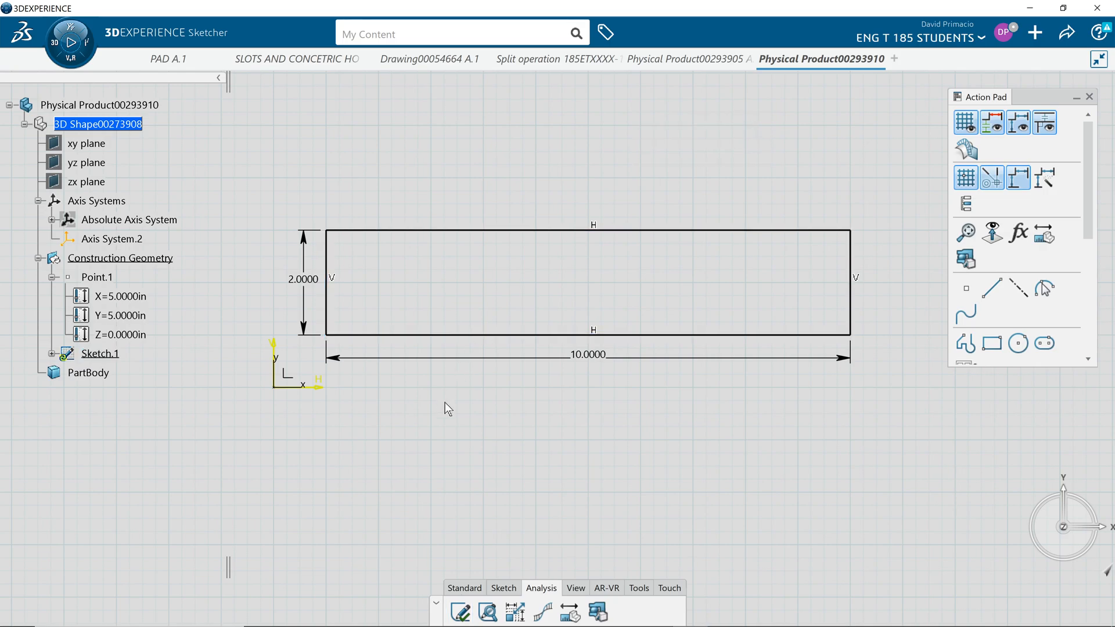
- Make the rectangle's bottom edge coincident with the sketch's H axis using a Contact Constraint
click(406, 336)
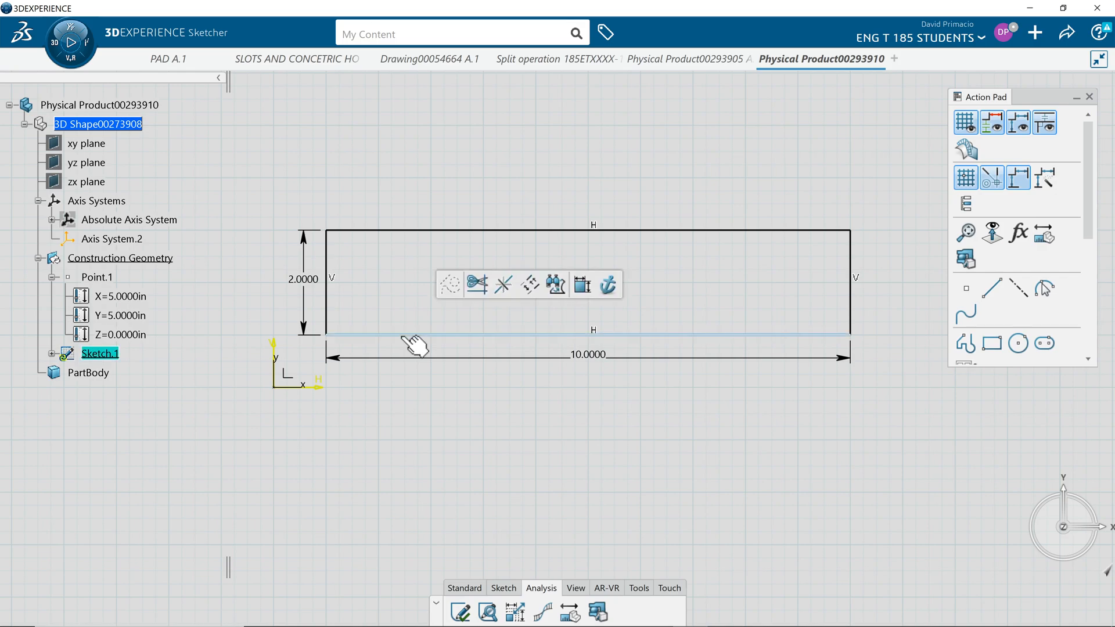
ctrl+click(323, 388)
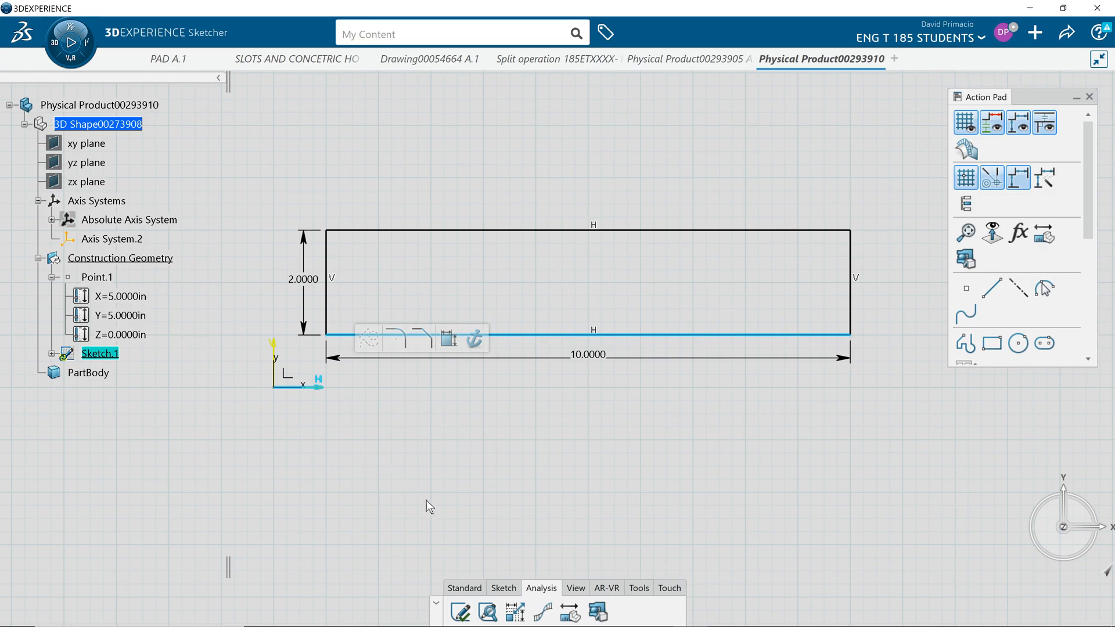
click(516, 588)
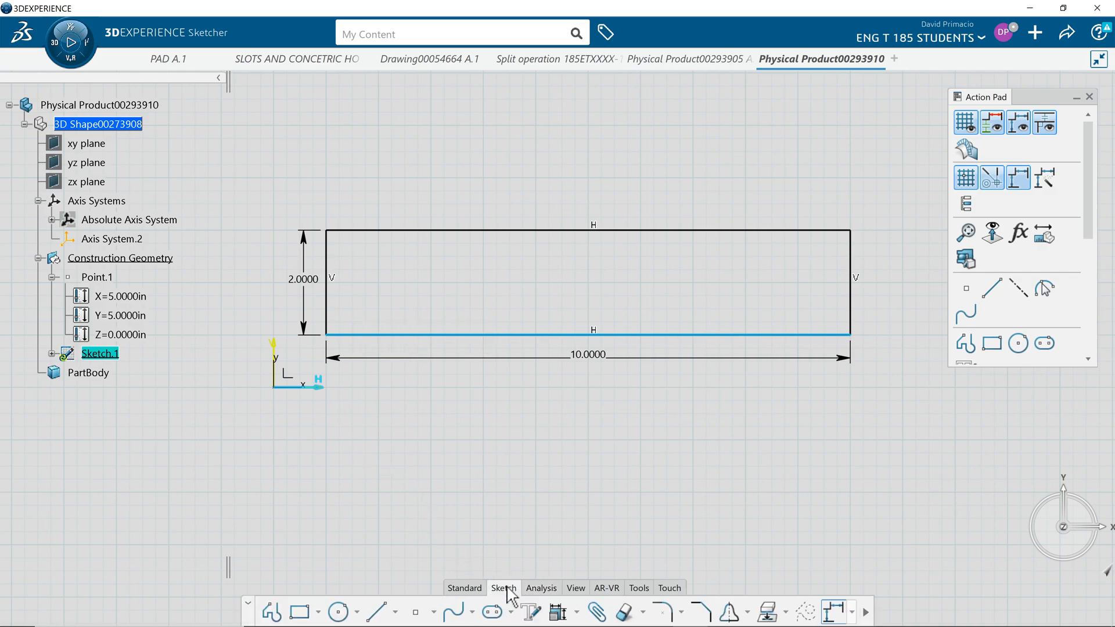
click(576, 613)
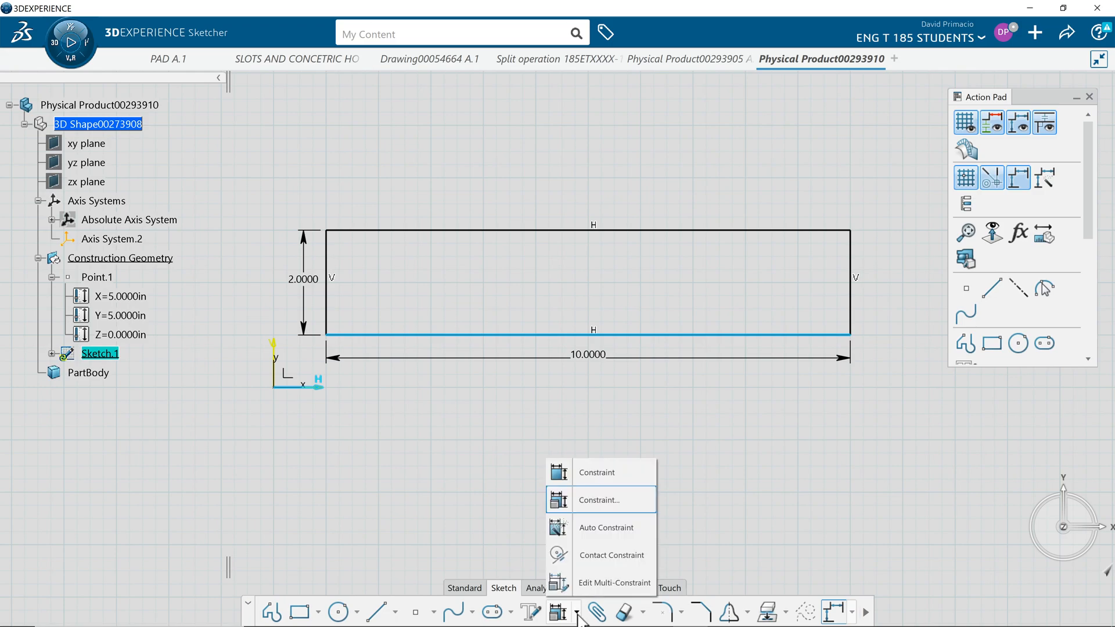
click(625, 562)
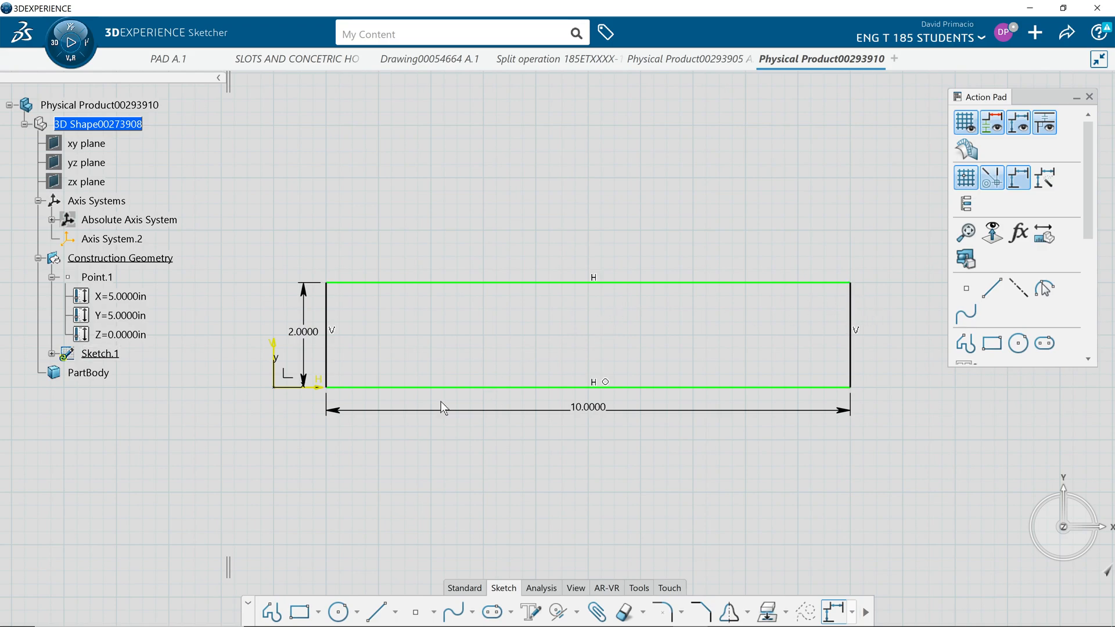
- Make the rectangle's left edge coincident with the sketch's V axis using a Contact Constraint
click(271, 347)
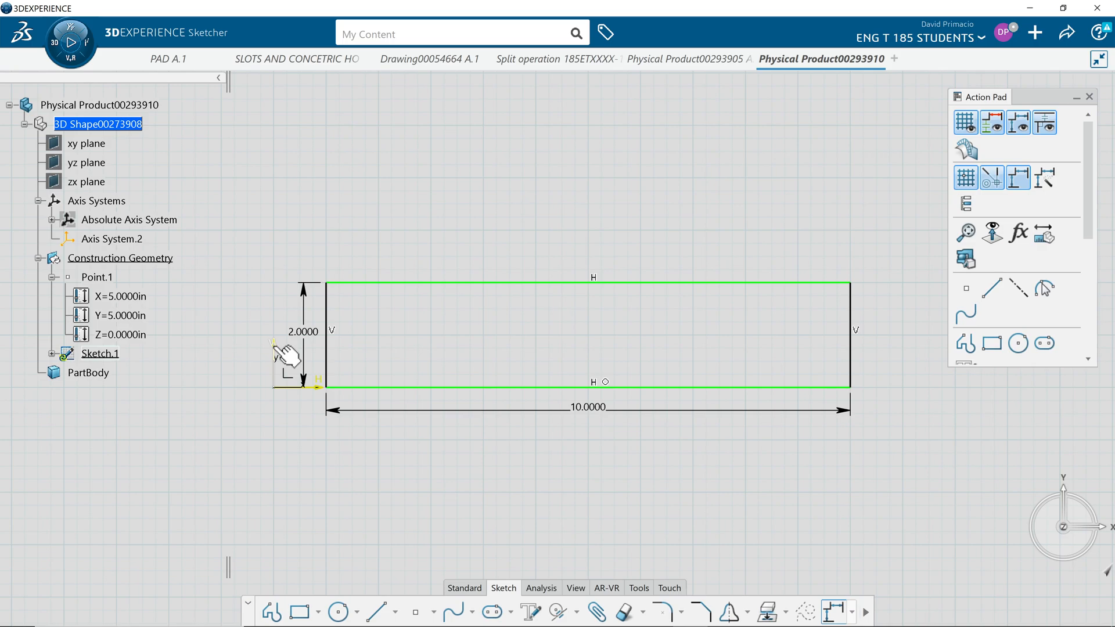
click(327, 352)
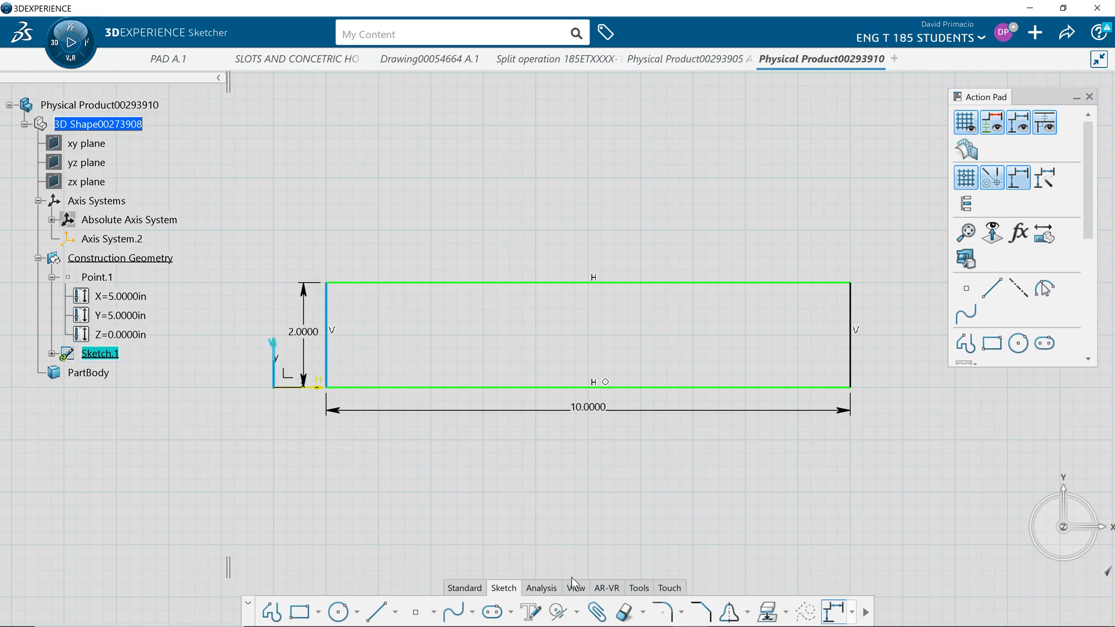
click(558, 614)
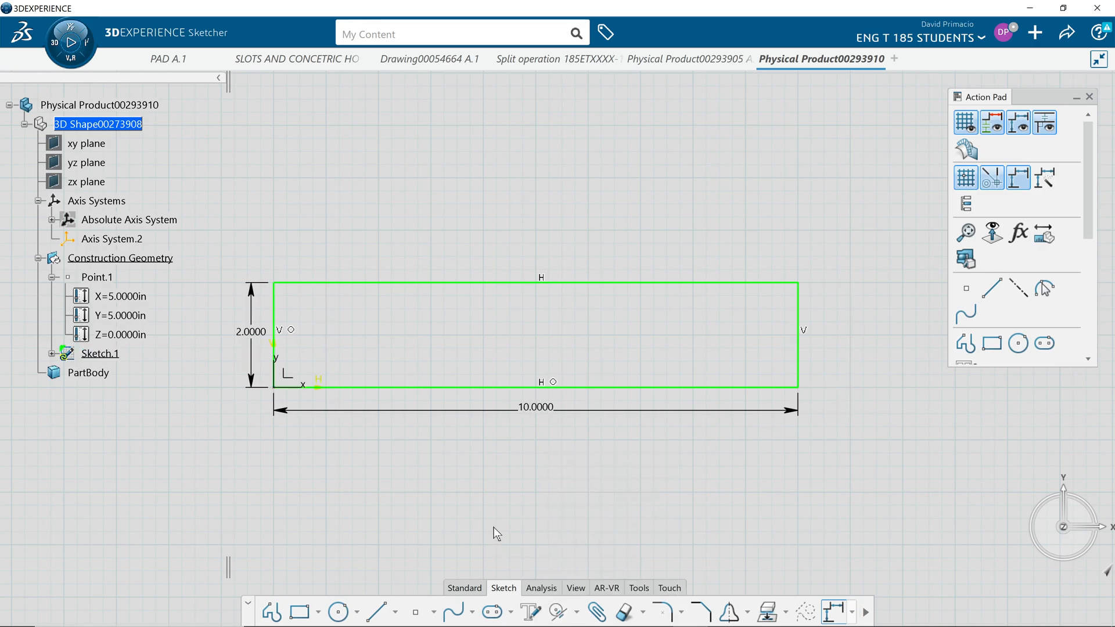
- Check the sketch's solving status and expand Sketch.1 in the tree to review its constraints
click(540, 589)
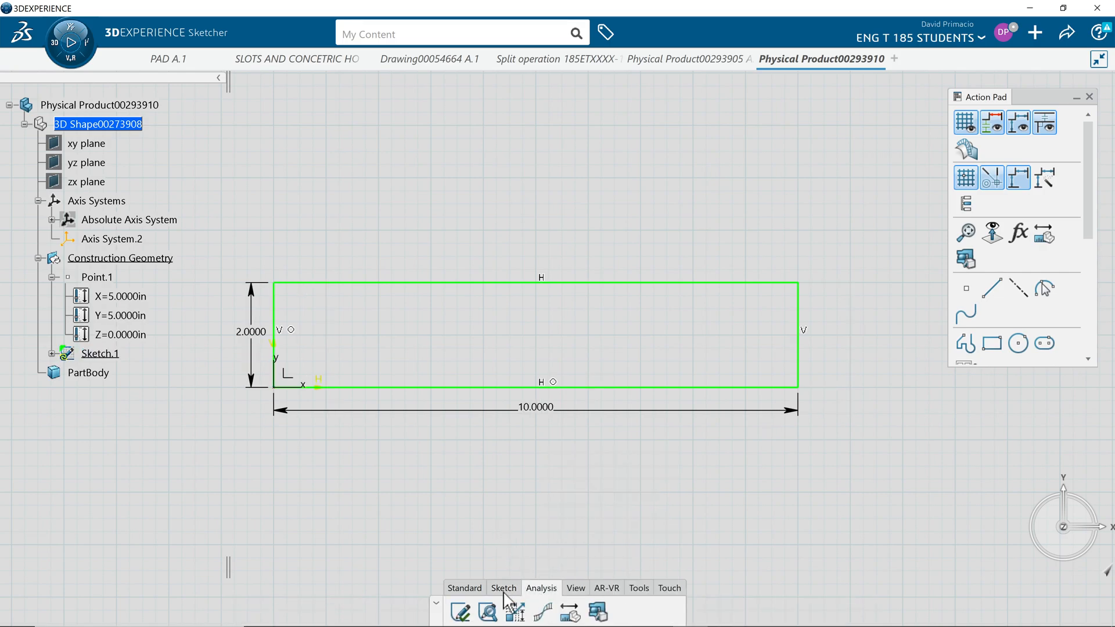
click(462, 614)
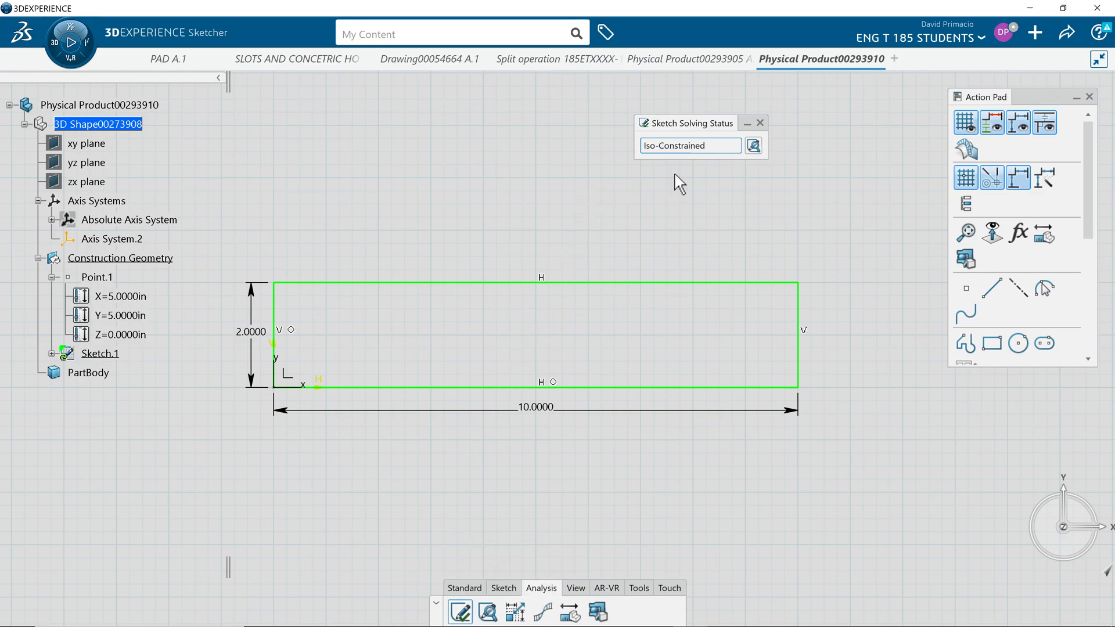
click(52, 354)
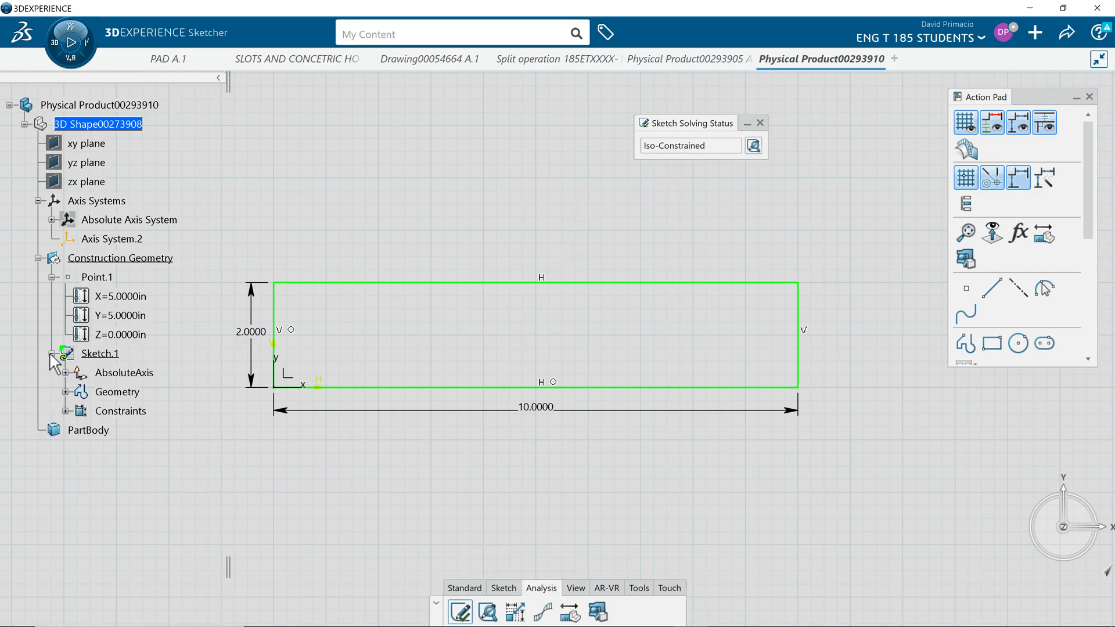
click(66, 410)
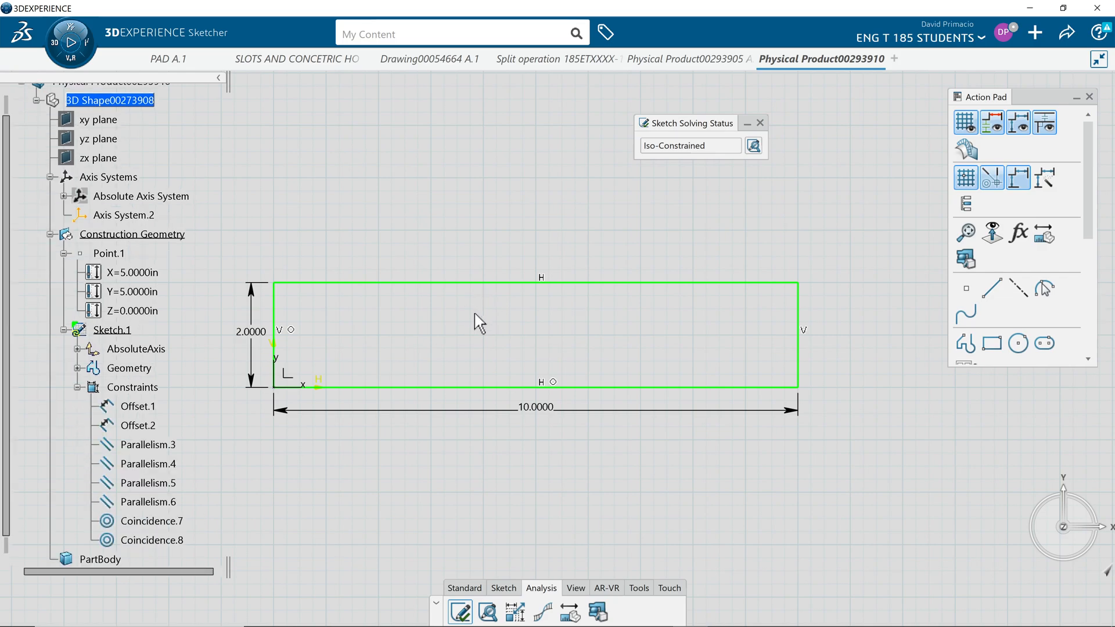
click(760, 123)
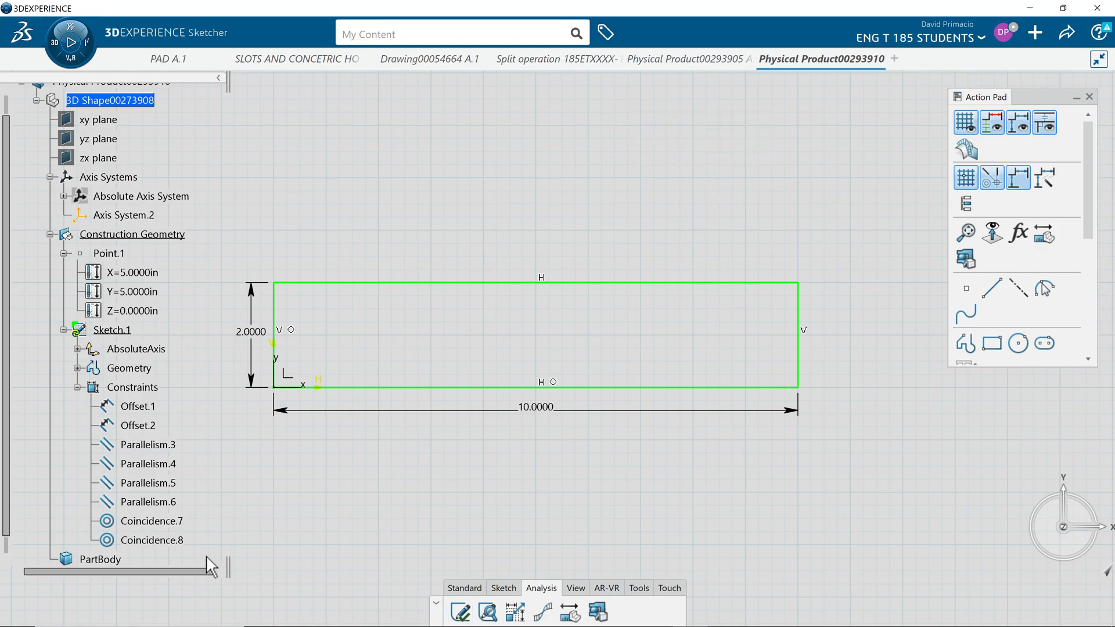
- Rename the Coincidence.7 constraint under Sketch.1 as DATUM-A- in its feature properties
click(152, 521)
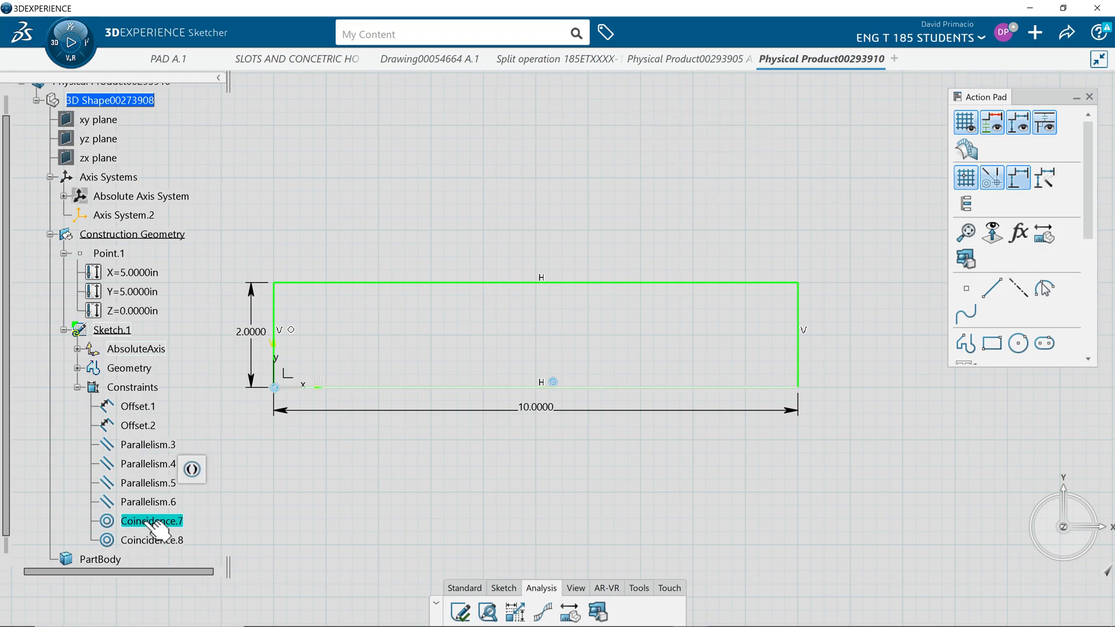
right_click(153, 522)
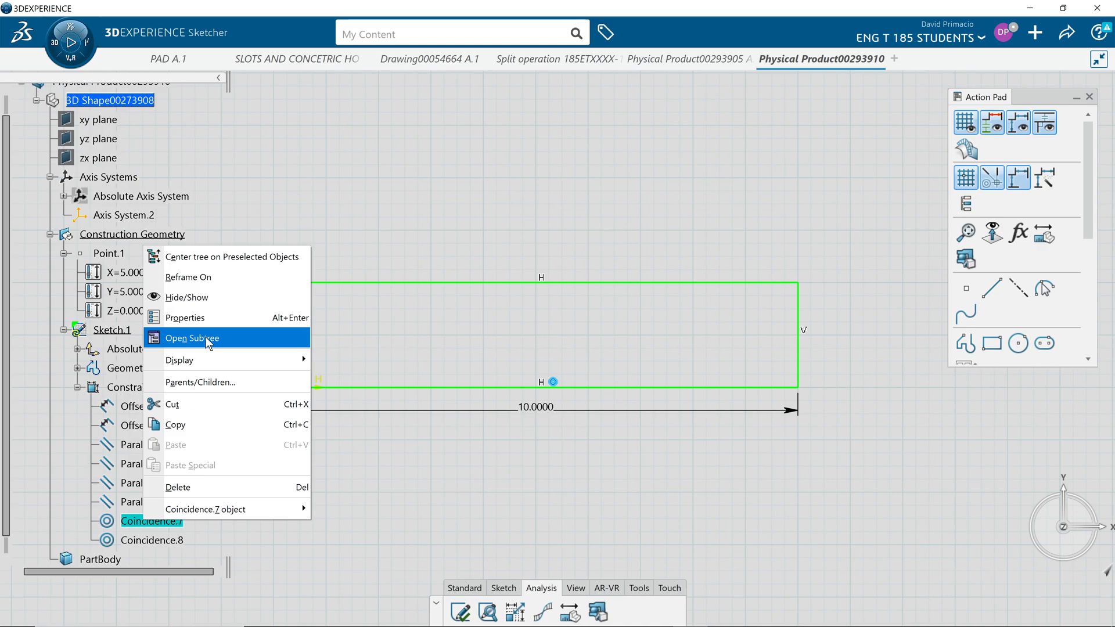
click(185, 317)
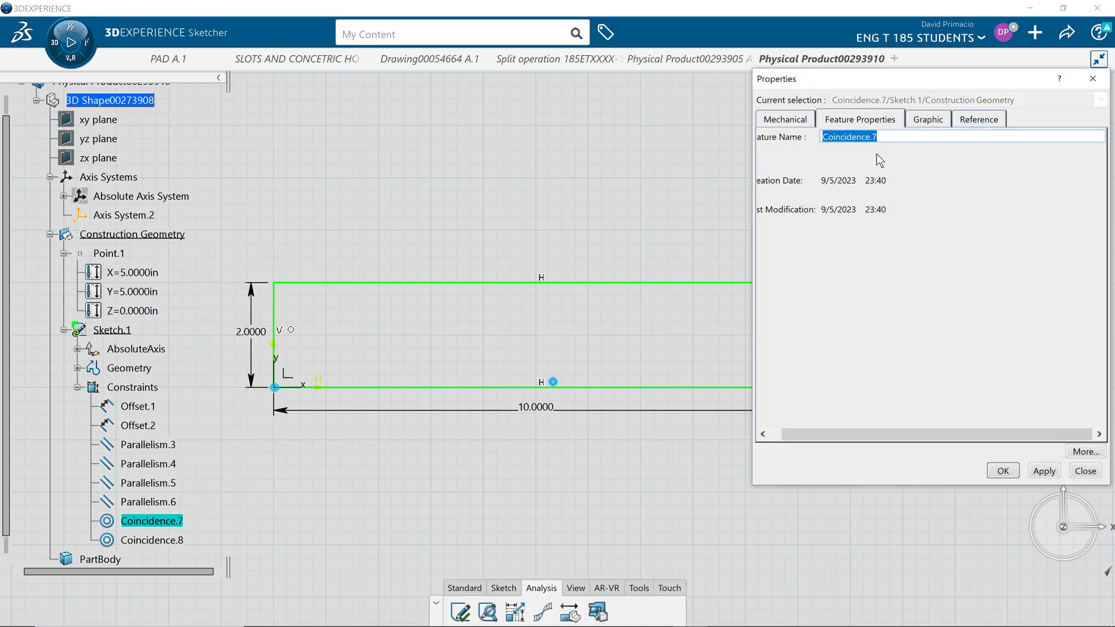
key(ctrl+a)
text(LOCAL AXIS OR PART AXIS)
key(Up)
key(Up)
key(Up)
key(Up)
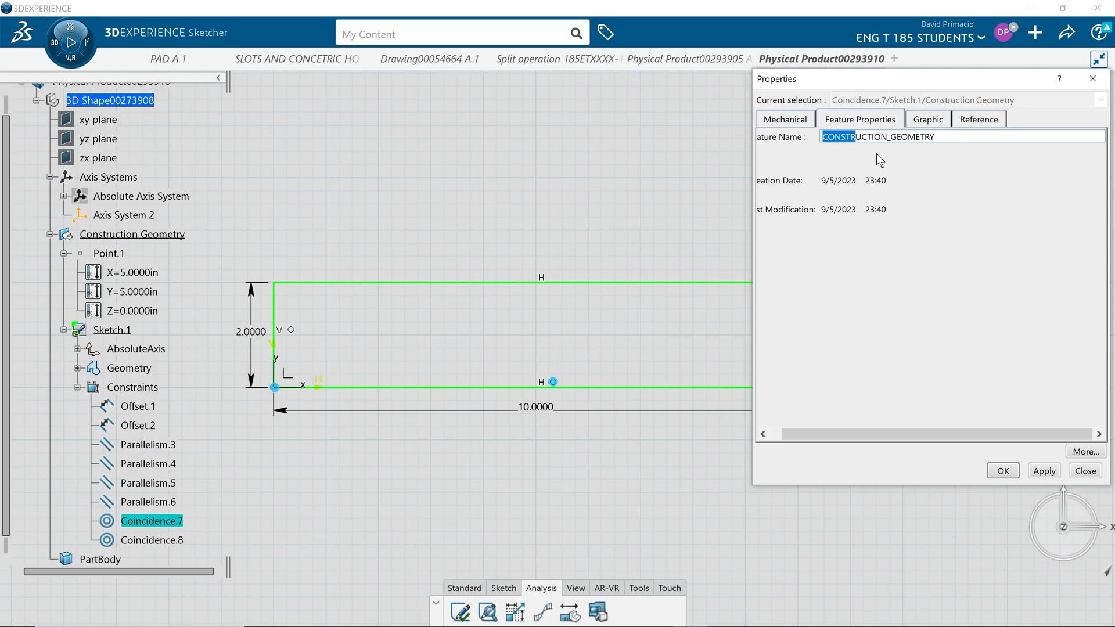
drag(865, 137, 861, 137)
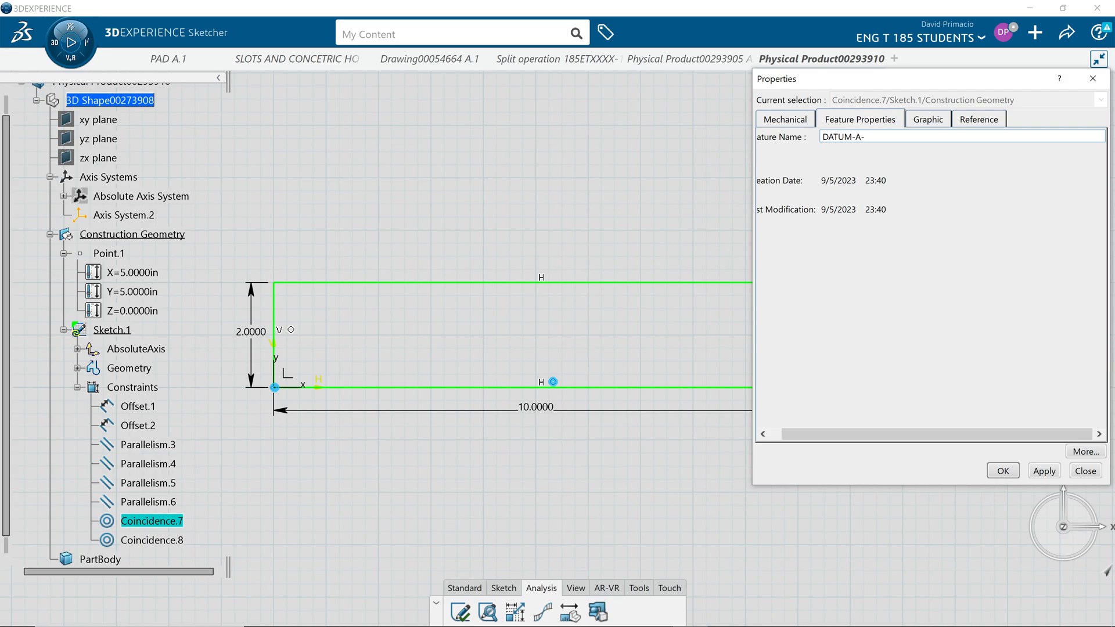
key(Return)
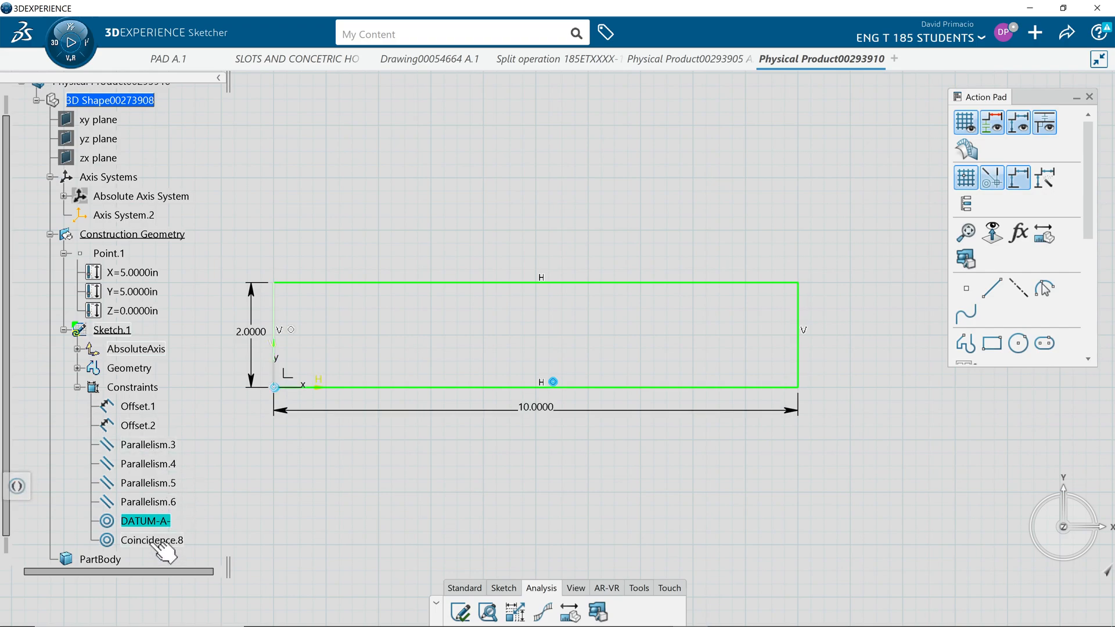
- Rename the Coincidence.8 constraint under Sketch.1 as DATUM-B- in its feature properties
right_click(149, 542)
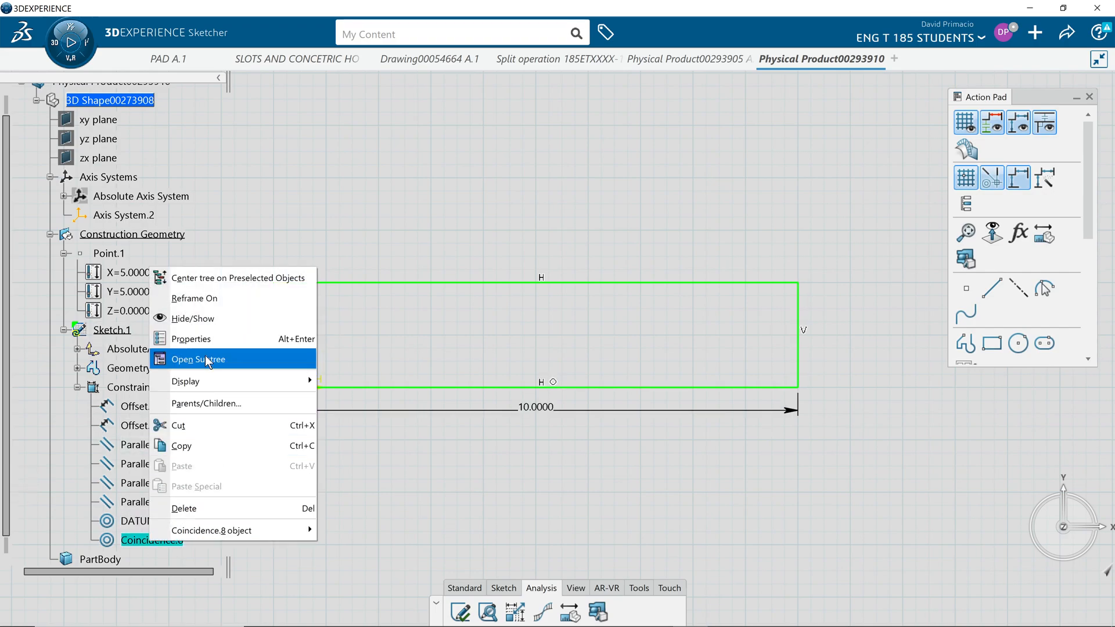
click(205, 339)
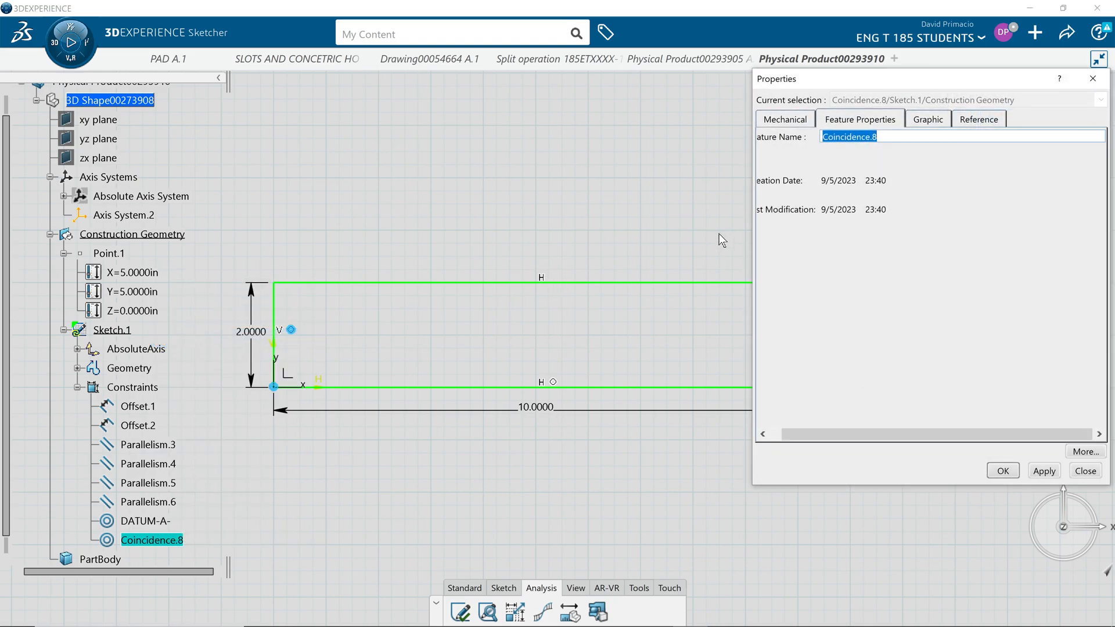
key(ctrl+v)
key(Home)
key(shift+Right)
key(shift+Right)
key(shift+Right)
key(shift+Right)
key(shift+Right)
key(Up)
key(Up)
key(Up)
key(Up)
key(Up)
key(Up)
key(Up)
key(Up)
key(Up)
click(890, 138)
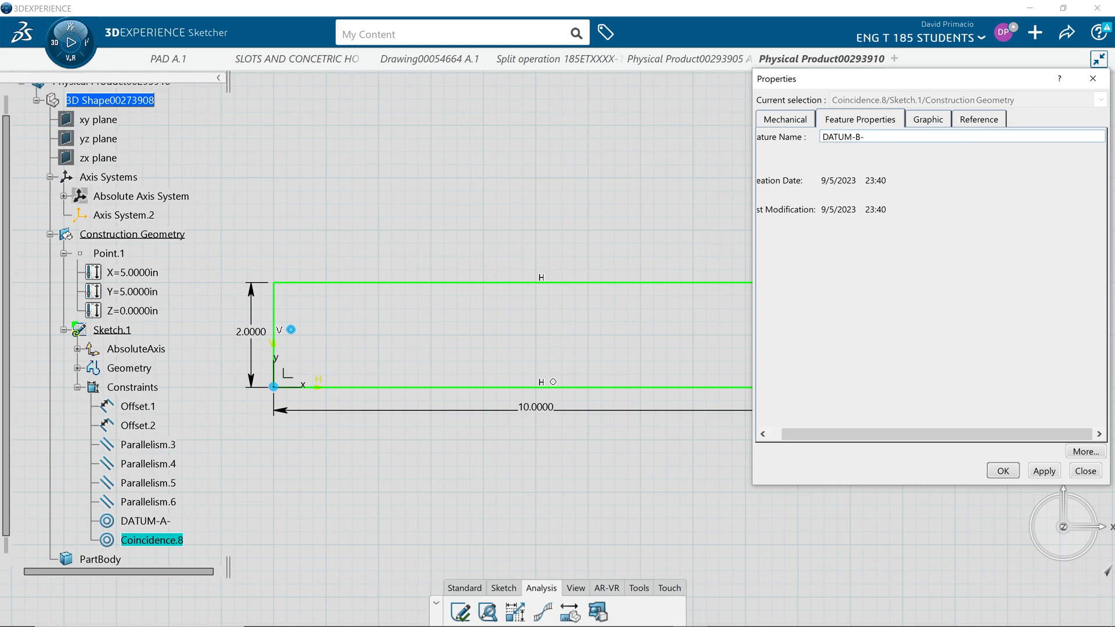
key(Return)
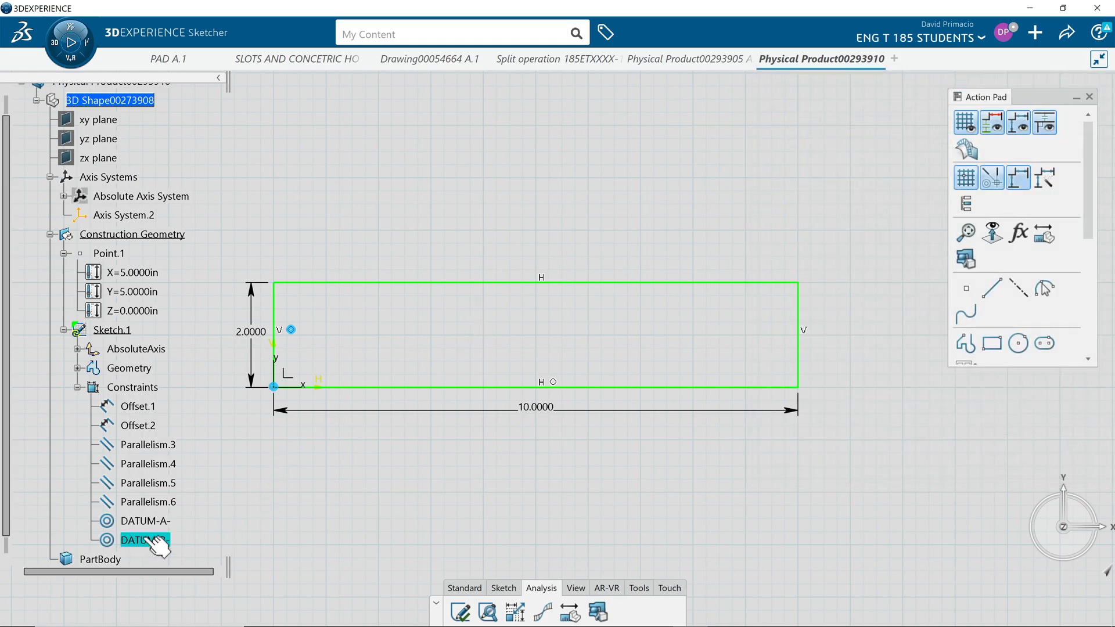